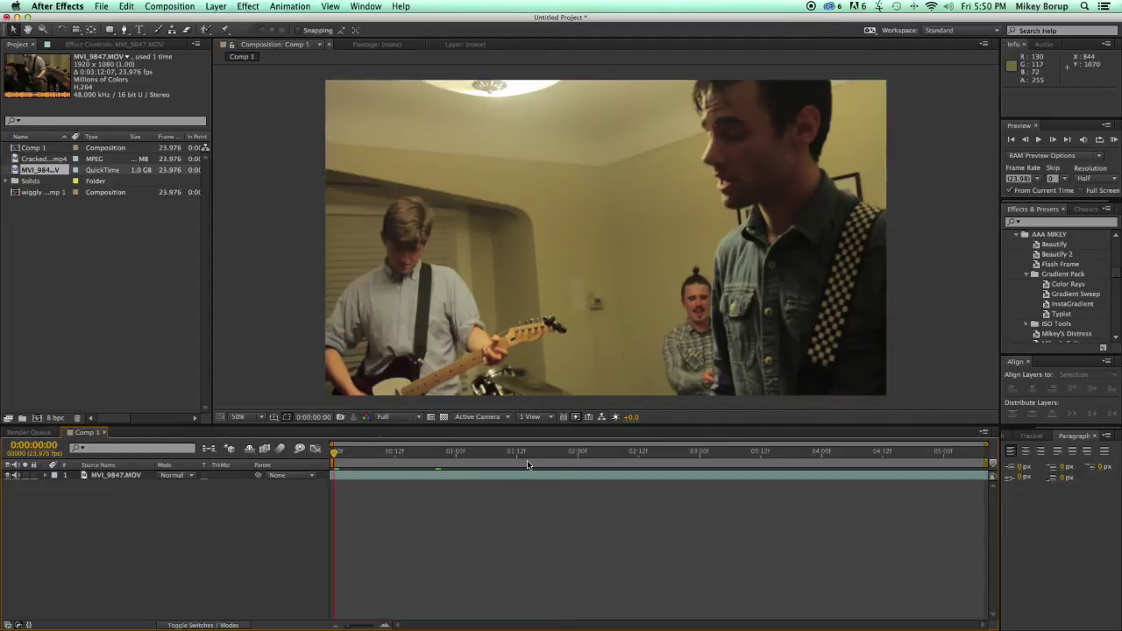
- Apply the InstaGradient preset to the MVI_9847.MOV footage layer
{"action": "left_click", "coordinate": [386, 474]}
{"action": "left_click", "coordinate": [386, 474]}
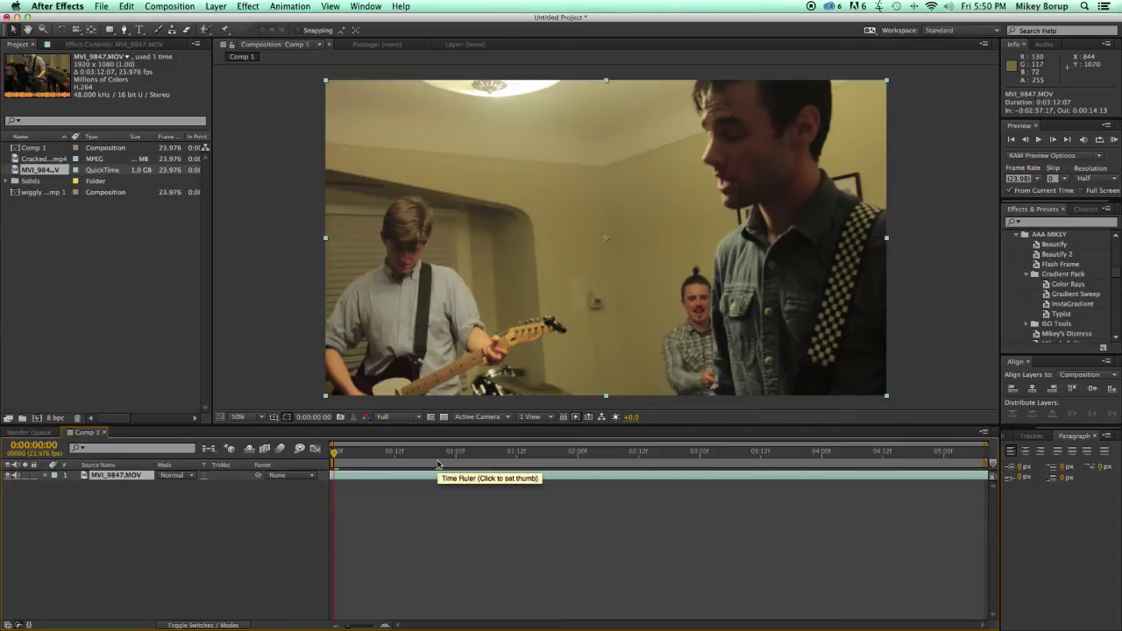
{"action": "double_click", "coordinate": [1065, 303]}
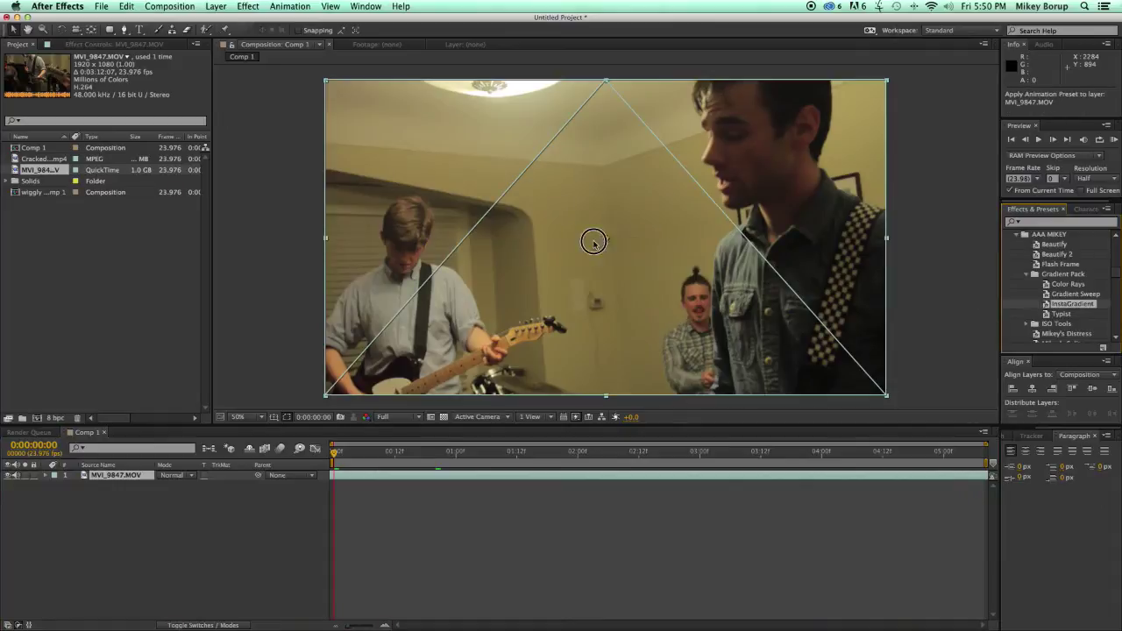
{"action": "left_click", "coordinate": [561, 538]}
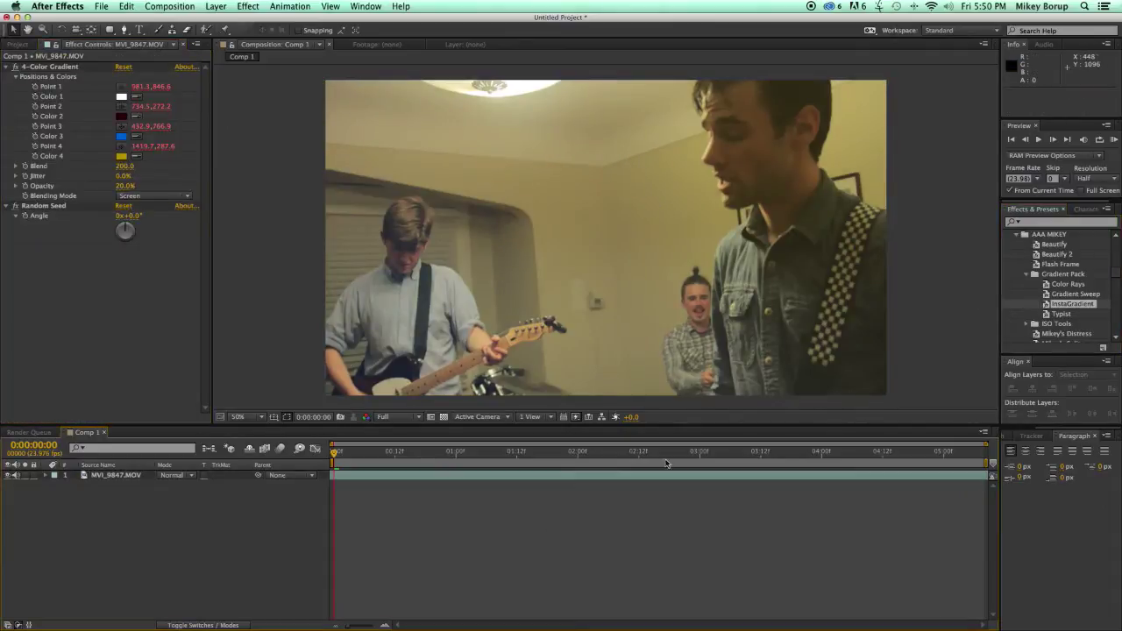
{"action": "left_click", "coordinate": [12, 67]}
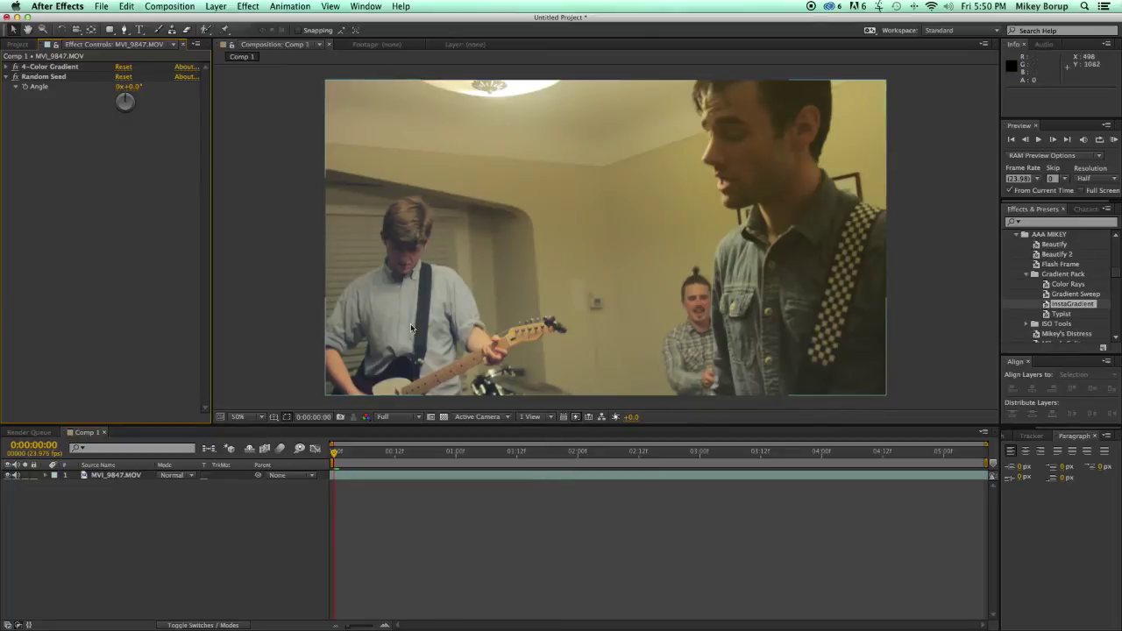
- Shuffle the 4-Color Gradient's colours by adjusting the Random Seed angle, previewing the results
{"action": "key", "text": "space"}
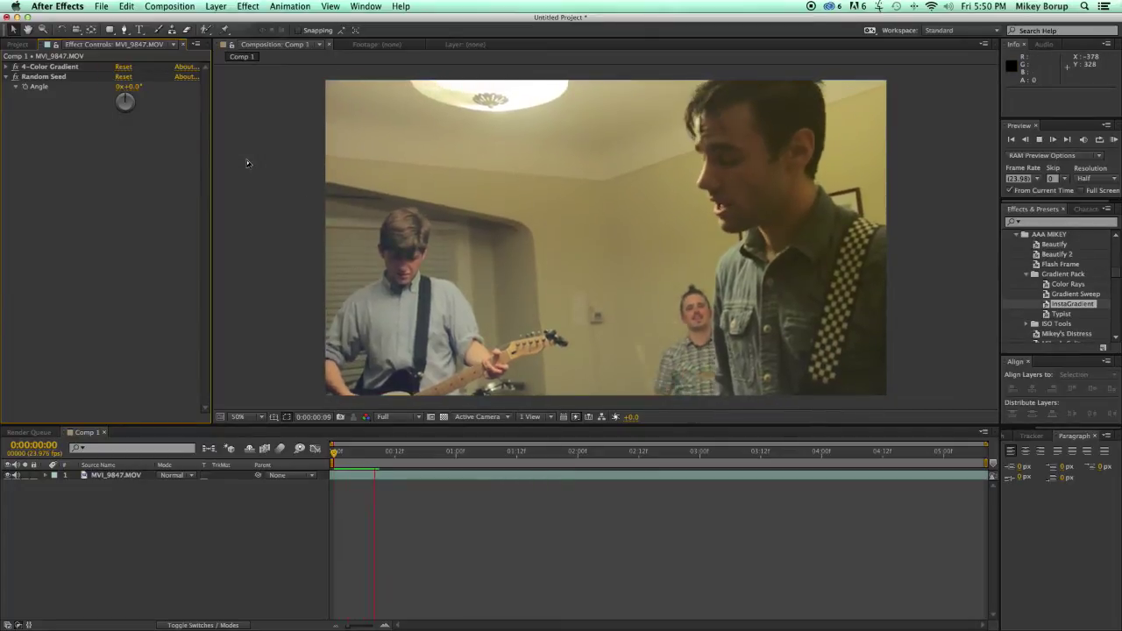
{"action": "left_click", "coordinate": [129, 93]}
{"action": "left_click", "coordinate": [8, 67]}
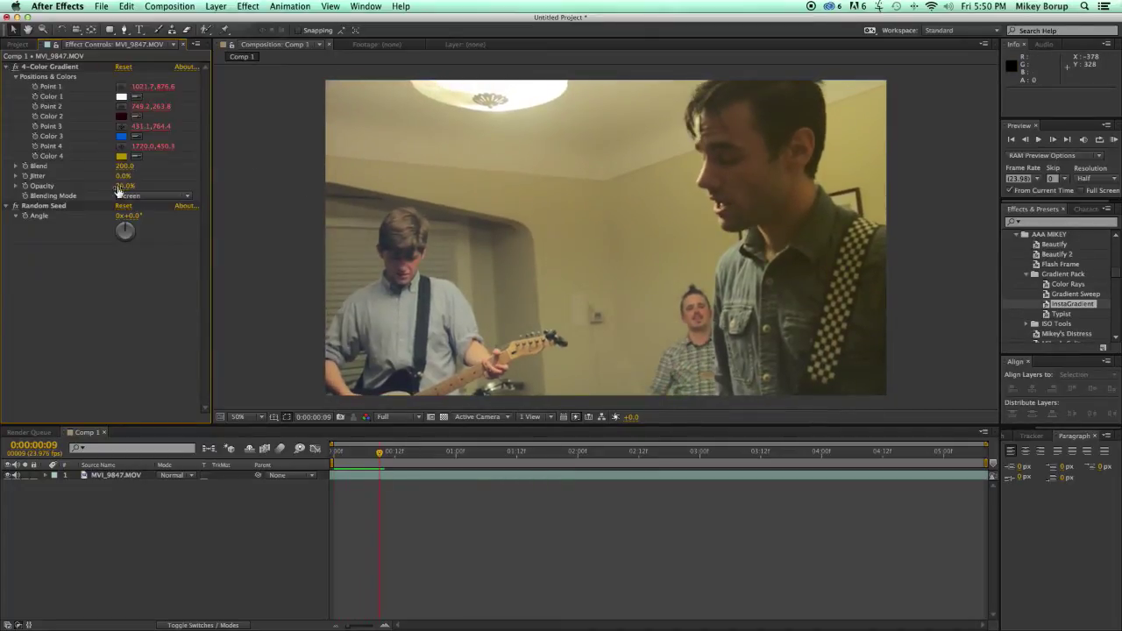
{"action": "left_click_drag", "start_coordinate": [134, 222], "coordinate": [156, 216]}
{"action": "key", "text": "super+z"}
{"action": "key", "text": "space"}
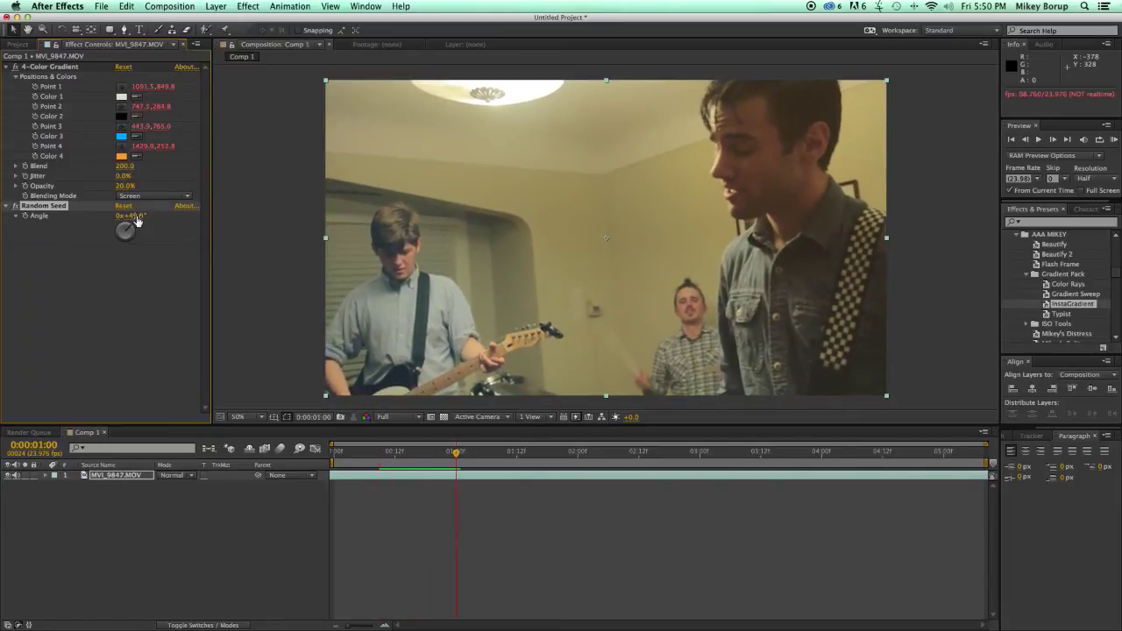
{"action": "left_click_drag", "start_coordinate": [133, 219], "coordinate": [144, 220]}
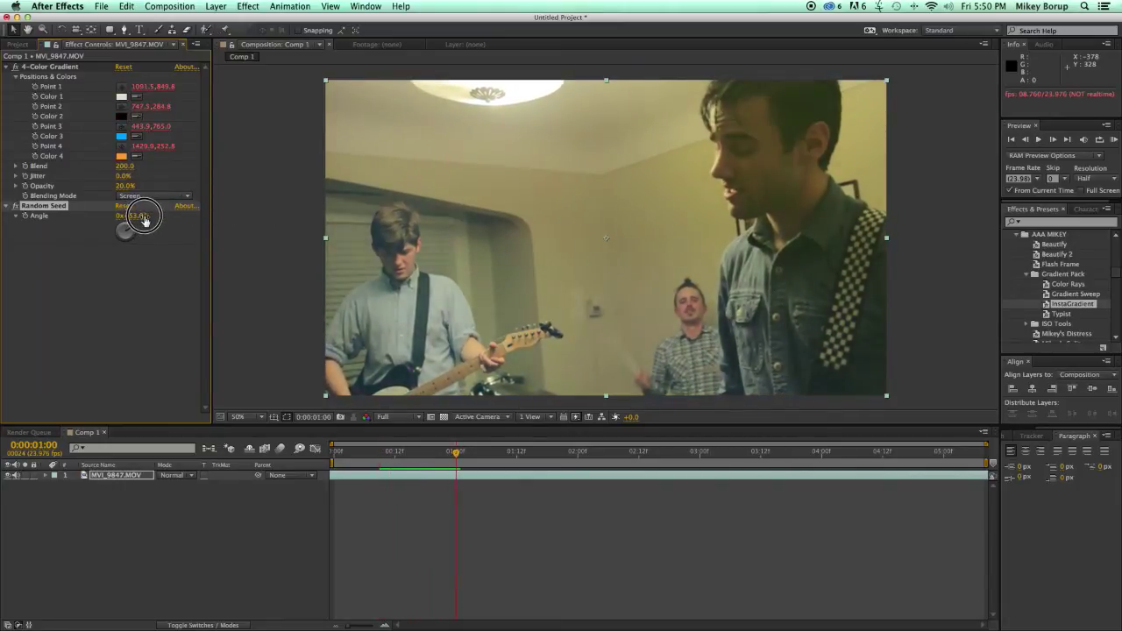
{"action": "left_click_drag", "start_coordinate": [146, 220], "coordinate": [147, 220]}
{"action": "key", "text": "space"}
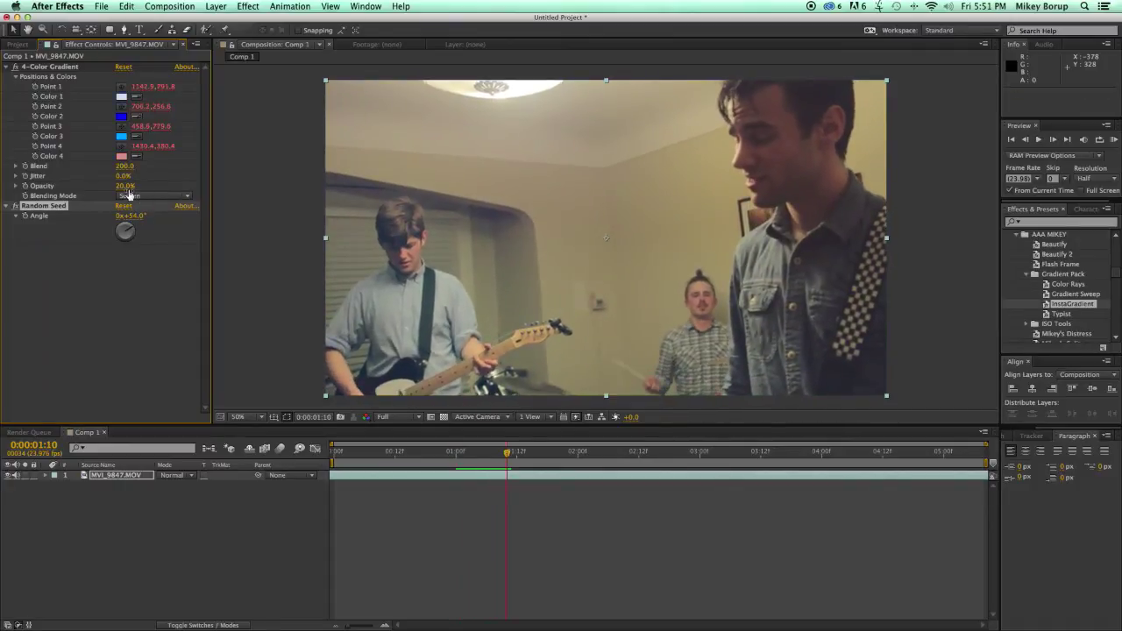
- Raise the gradient opacity to 47% and preview the purple-blue tint
{"action": "mouse_move", "coordinate": [123, 187]}
{"action": "left_mouse_down"}
{"action": "mouse_move", "coordinate": [160, 187]}
{"action": "mouse_move", "coordinate": [106, 187]}
{"action": "mouse_move", "coordinate": [138, 192]}
{"action": "left_mouse_up"}
{"action": "key", "text": "space"}
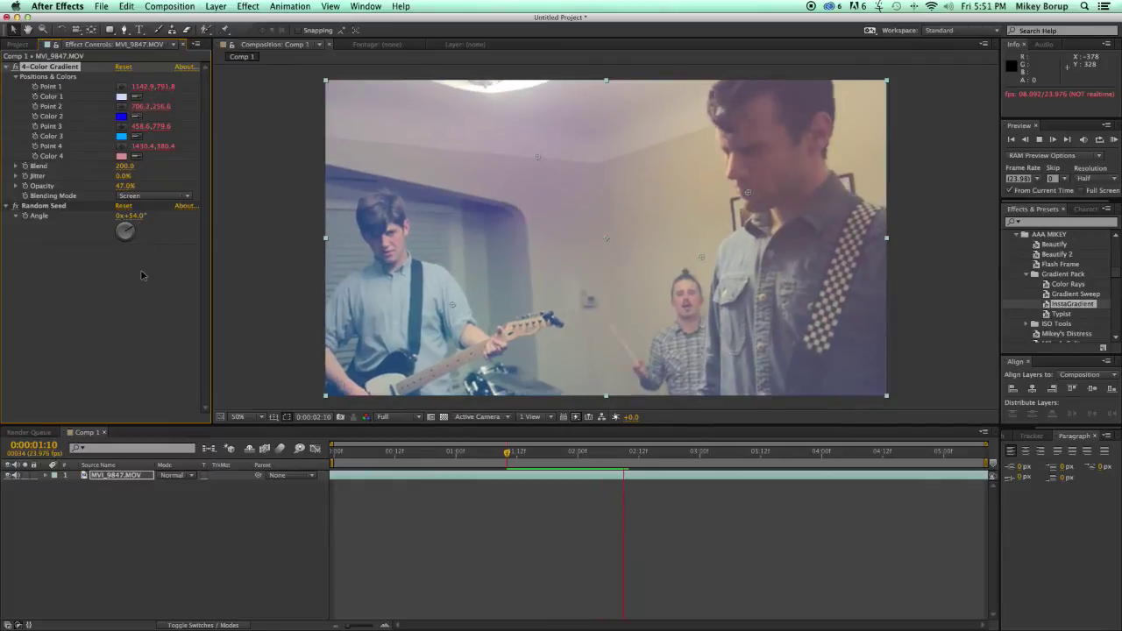
{"action": "key", "text": "space"}
{"action": "left_click", "coordinate": [8, 68]}
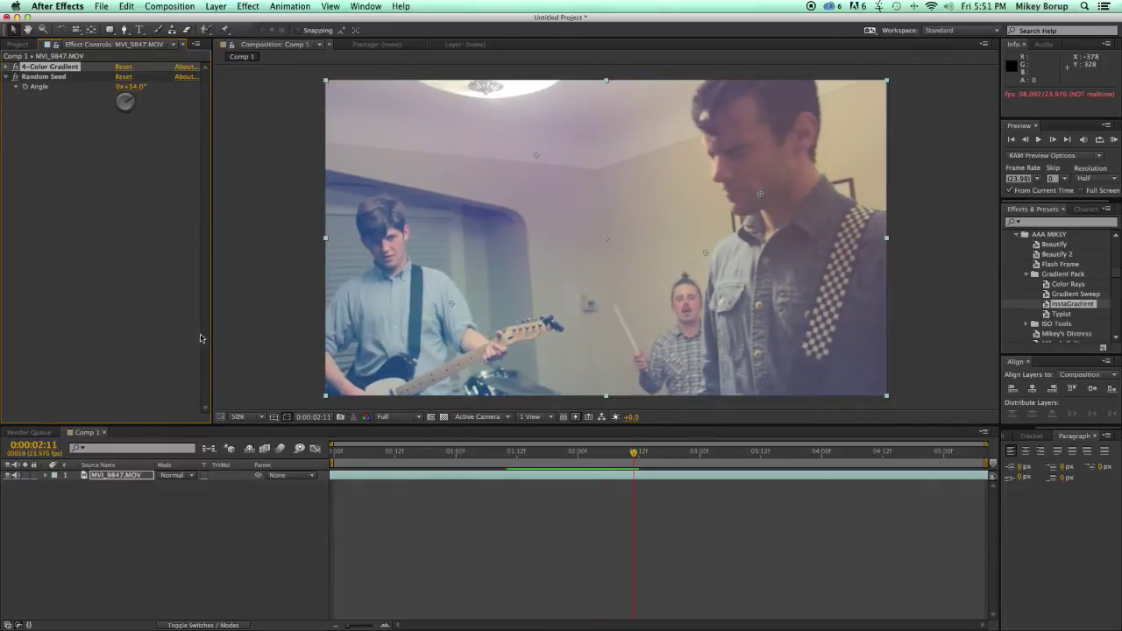
{"action": "left_click", "coordinate": [275, 501]}
- Create a new solid layer above the footage
{"action": "left_click", "coordinate": [215, 6]}
{"action": "mouse_move", "coordinate": [221, 20]}
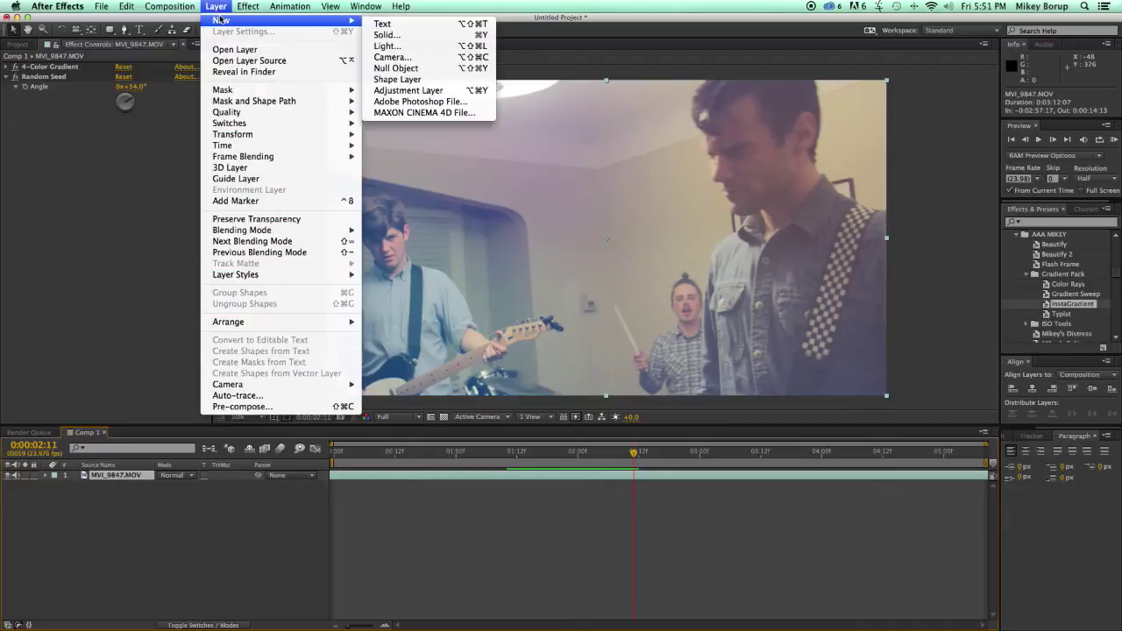
{"action": "left_click", "coordinate": [406, 37]}
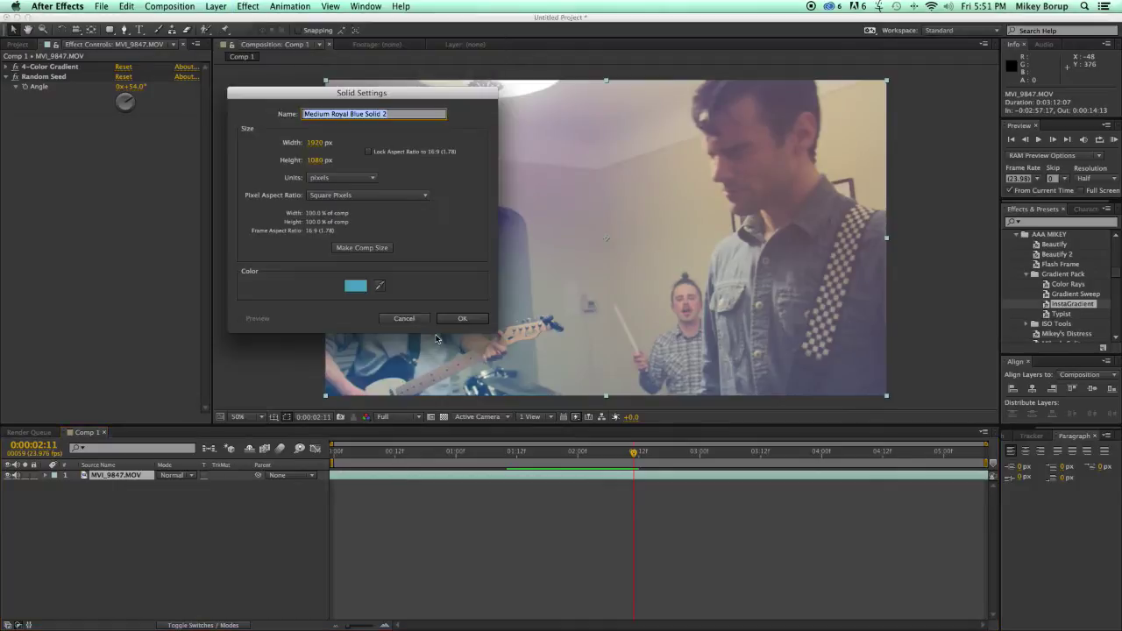
{"action": "left_click", "coordinate": [462, 318]}
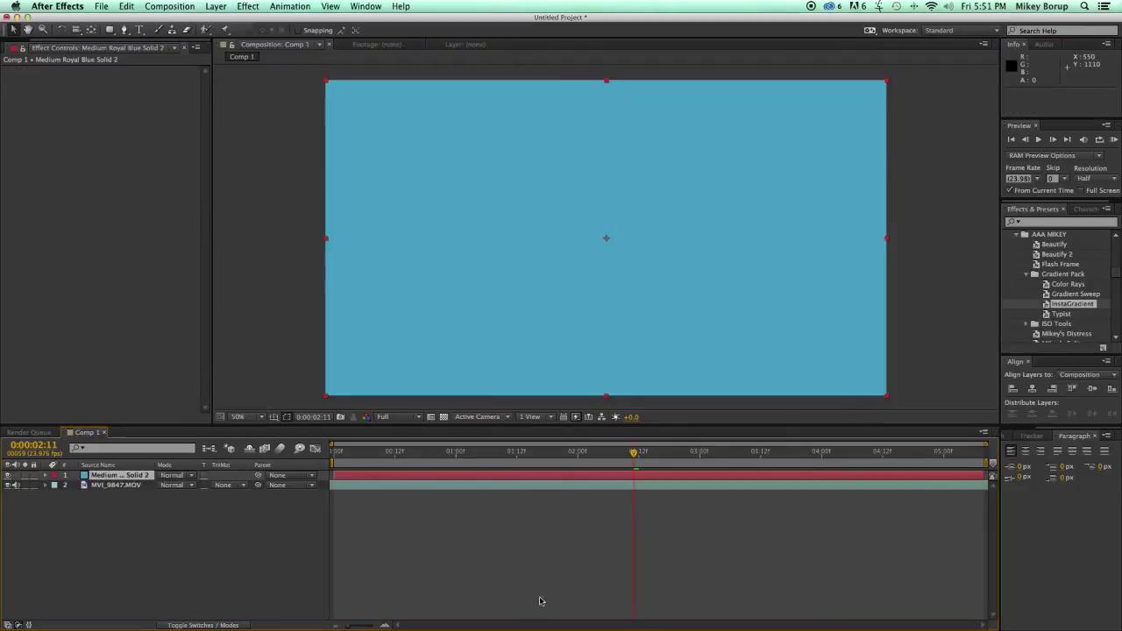
{"action": "left_click", "coordinate": [583, 553]}
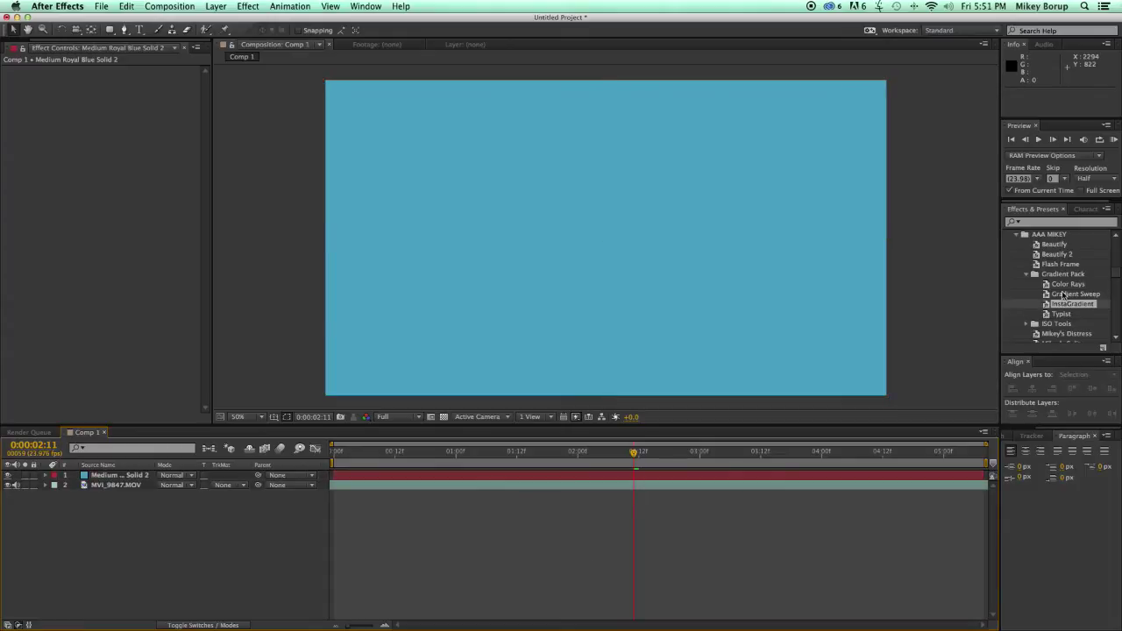
- Apply the Gradient Sweep preset to the solid and tilt its angle to 130°
{"action": "left_click_drag", "start_coordinate": [1063, 296], "coordinate": [647, 266]}
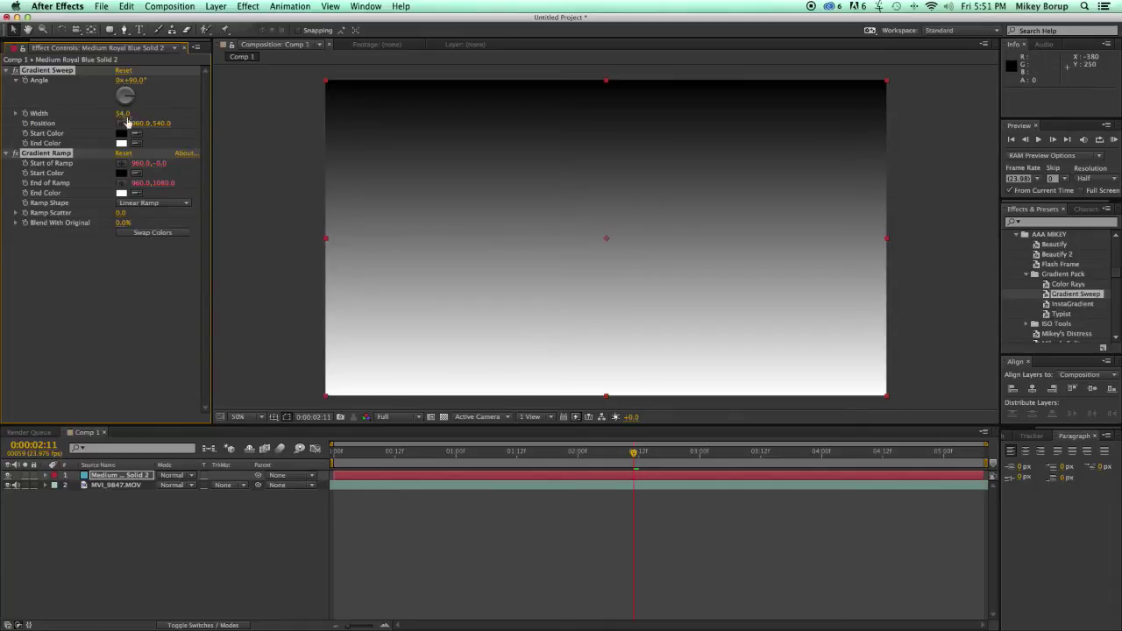
{"action": "left_click", "coordinate": [89, 266]}
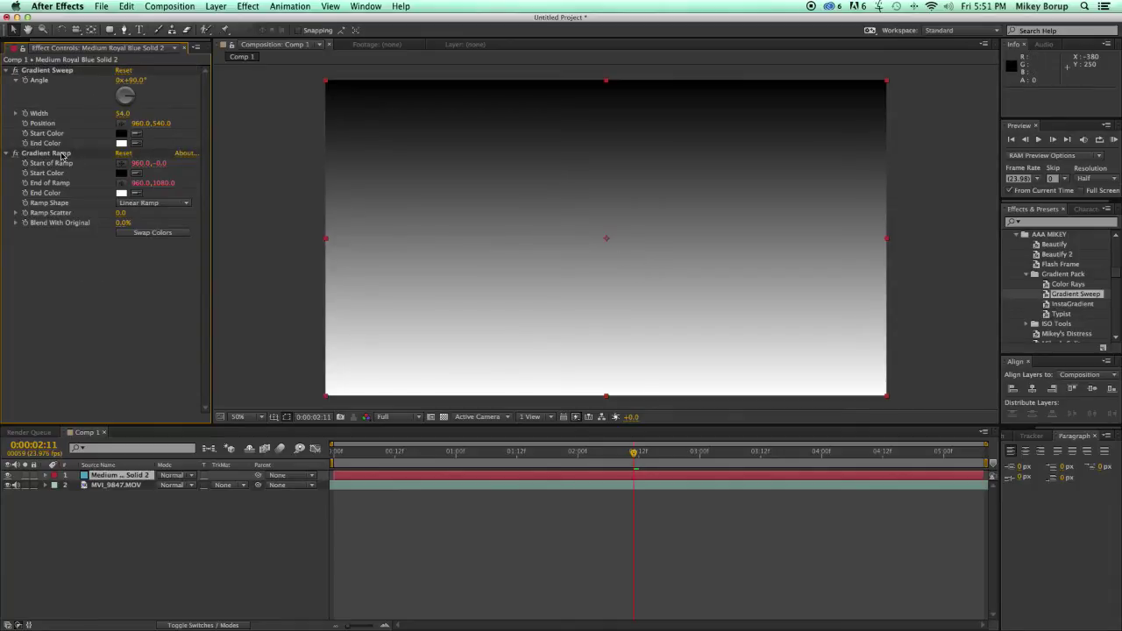
{"action": "left_click", "coordinate": [15, 153]}
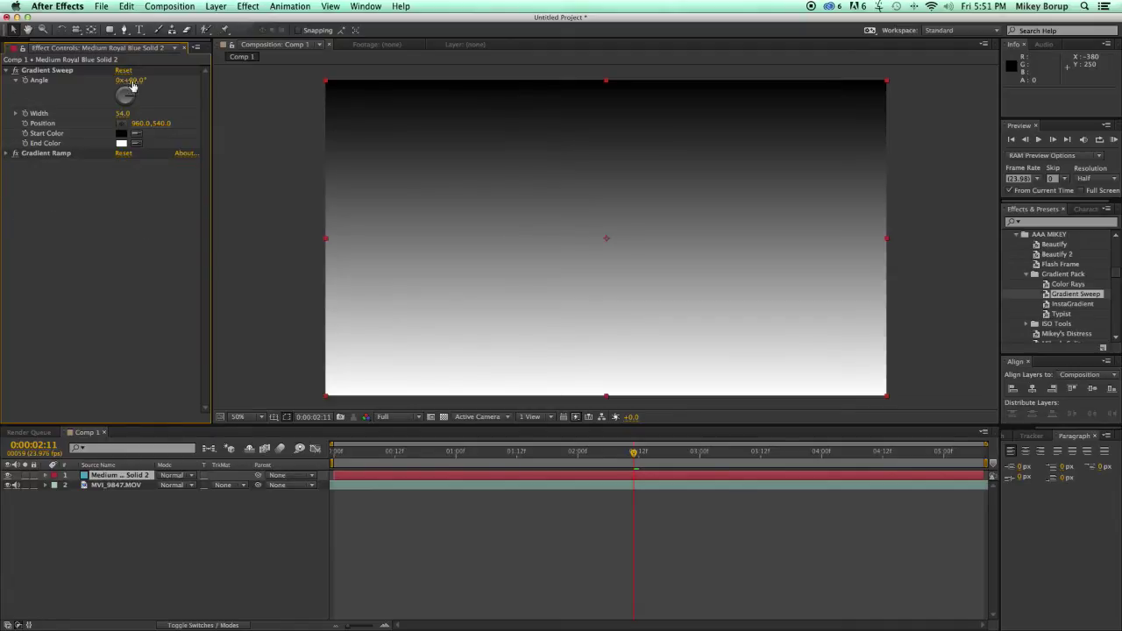
{"action": "left_click_drag", "start_coordinate": [133, 86], "coordinate": [9, 116]}
- Shift the sweep's centre right and set its start colour to pure red
{"action": "left_click_drag", "start_coordinate": [97, 114], "coordinate": [178, 130]}
{"action": "left_click", "coordinate": [121, 135]}
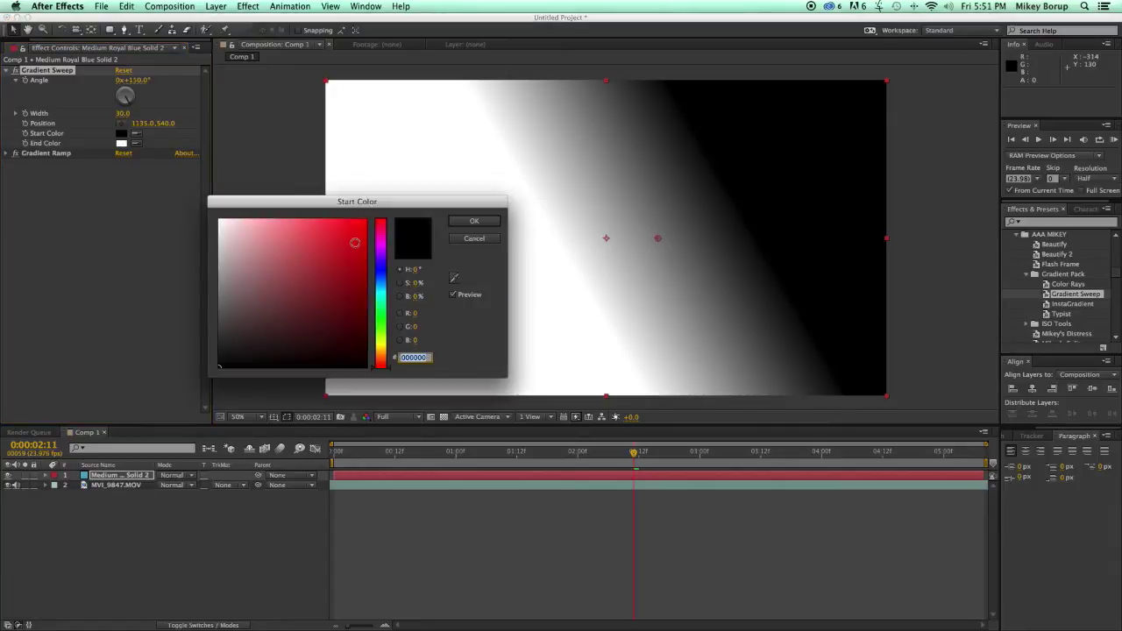
{"action": "left_click_drag", "start_coordinate": [330, 249], "coordinate": [394, 198]}
{"action": "left_click", "coordinate": [462, 225]}
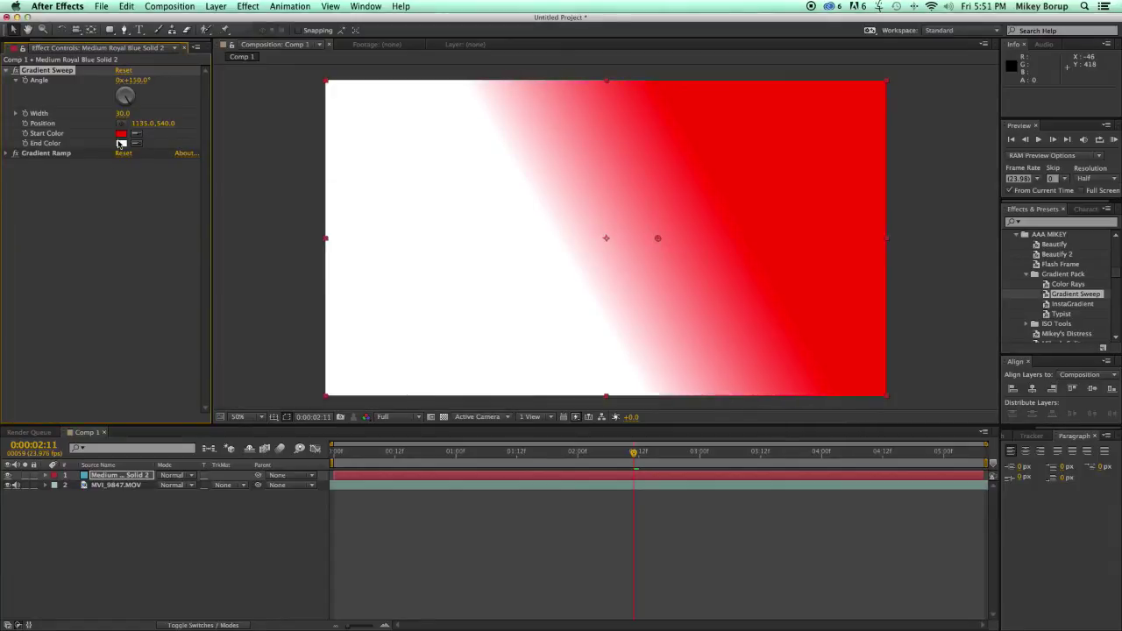
- Set the end colour to dark red #360000 and swing the edge to 171°
{"action": "left_click", "coordinate": [121, 143]}
{"action": "left_click_drag", "start_coordinate": [334, 262], "coordinate": [365, 336]}
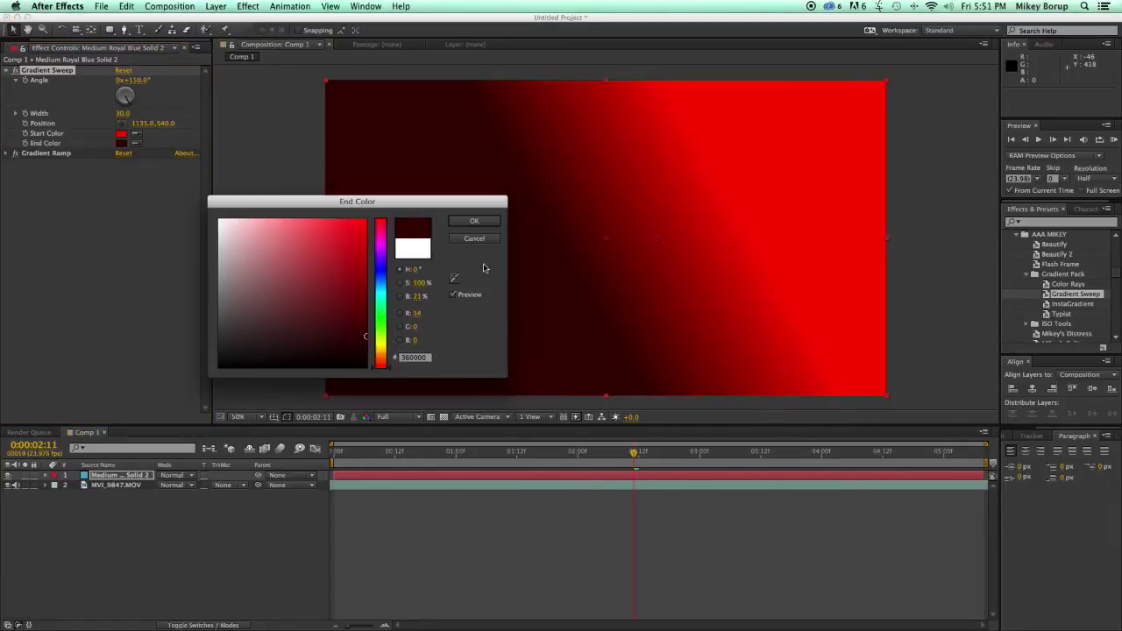
{"action": "left_click", "coordinate": [474, 221]}
{"action": "left_click_drag", "start_coordinate": [124, 117], "coordinate": [85, 123]}
{"action": "left_click", "coordinate": [75, 194]}
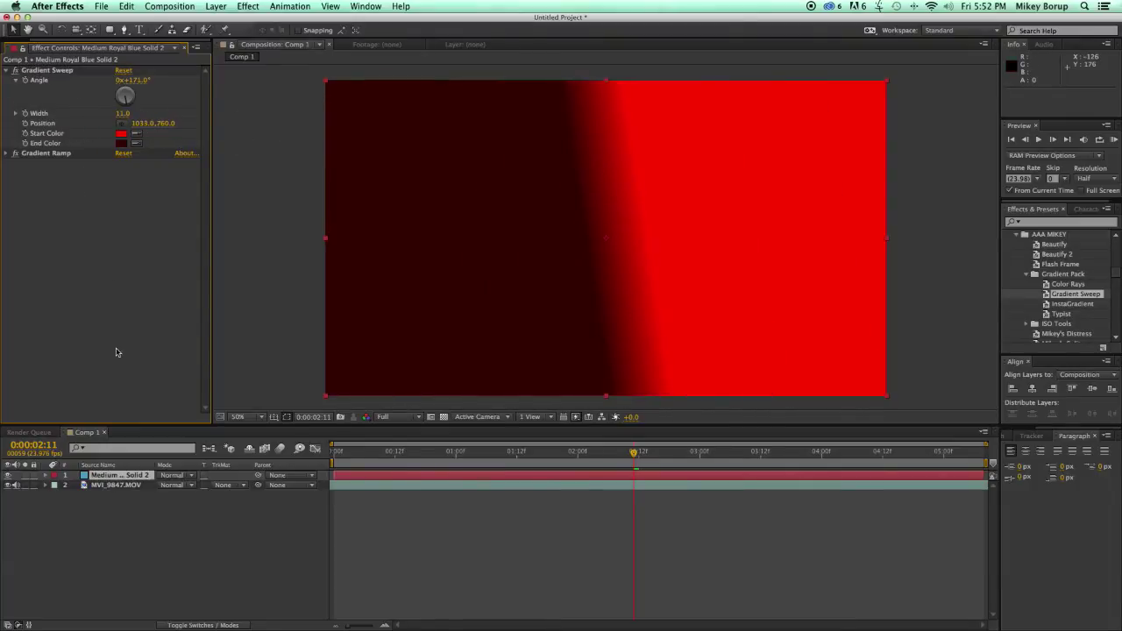
{"action": "left_click", "coordinate": [1061, 286]}
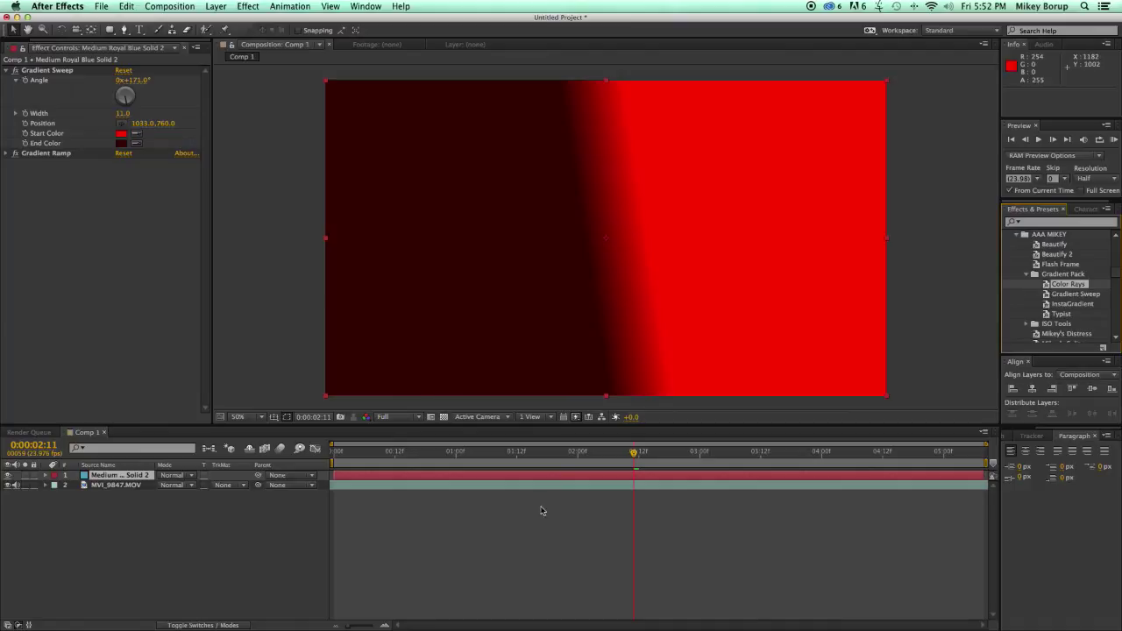
- Apply Color Rays as a shape layer, make the rays blue, and raise Amount to about 14
{"action": "double_click", "coordinate": [1068, 284]}
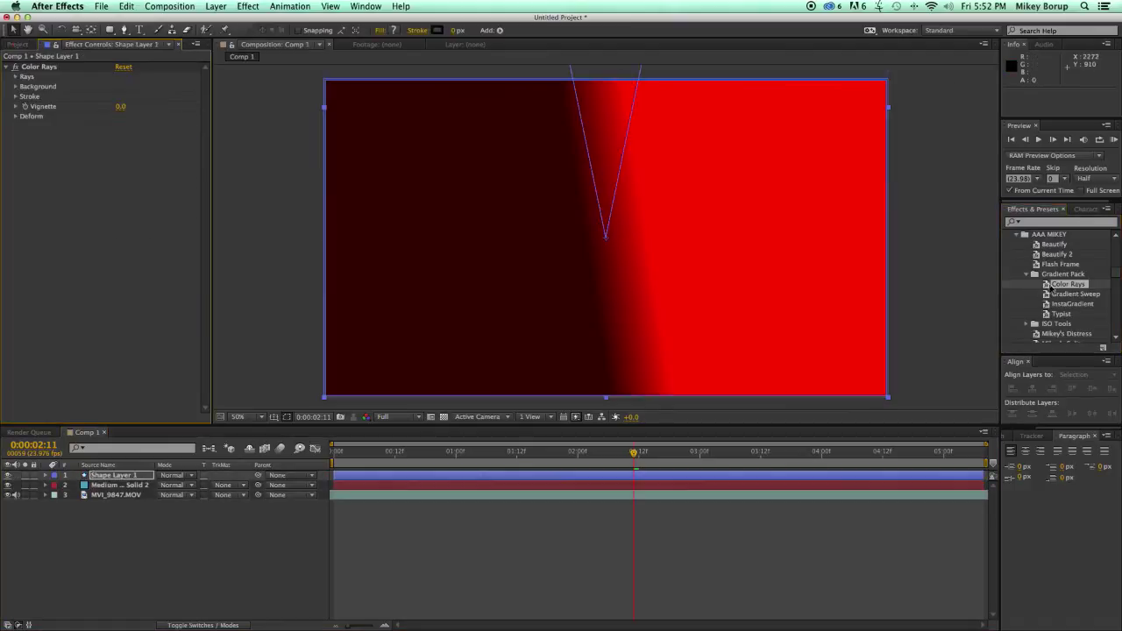
{"action": "left_click", "coordinate": [724, 505]}
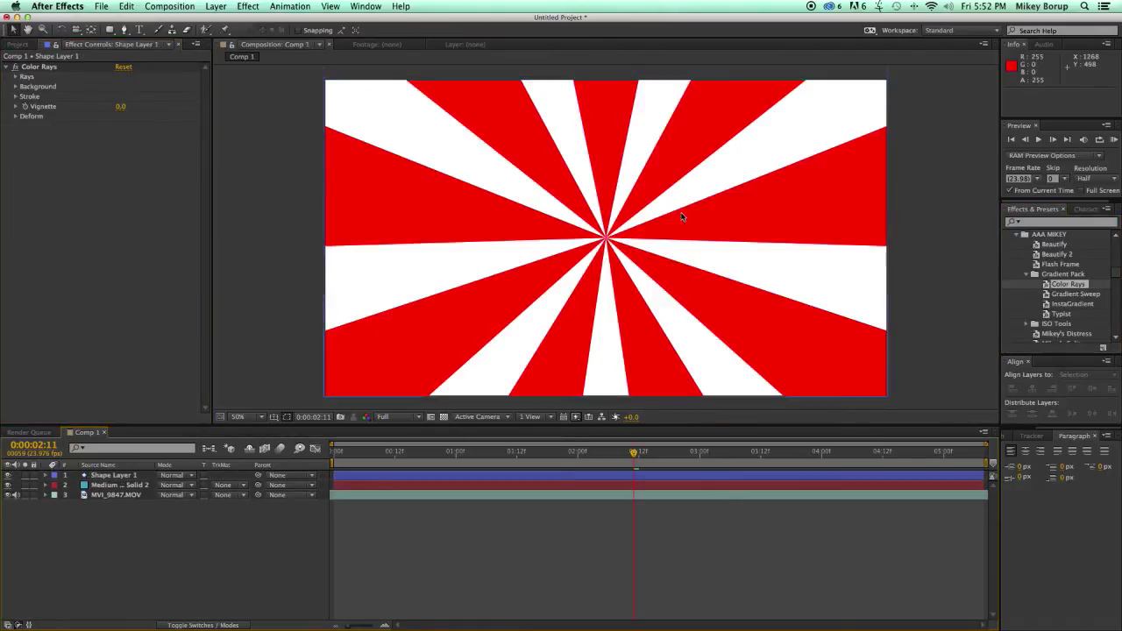
{"action": "left_click", "coordinate": [16, 77]}
{"action": "left_click", "coordinate": [122, 89]}
{"action": "left_click_drag", "start_coordinate": [381, 332], "coordinate": [382, 274]}
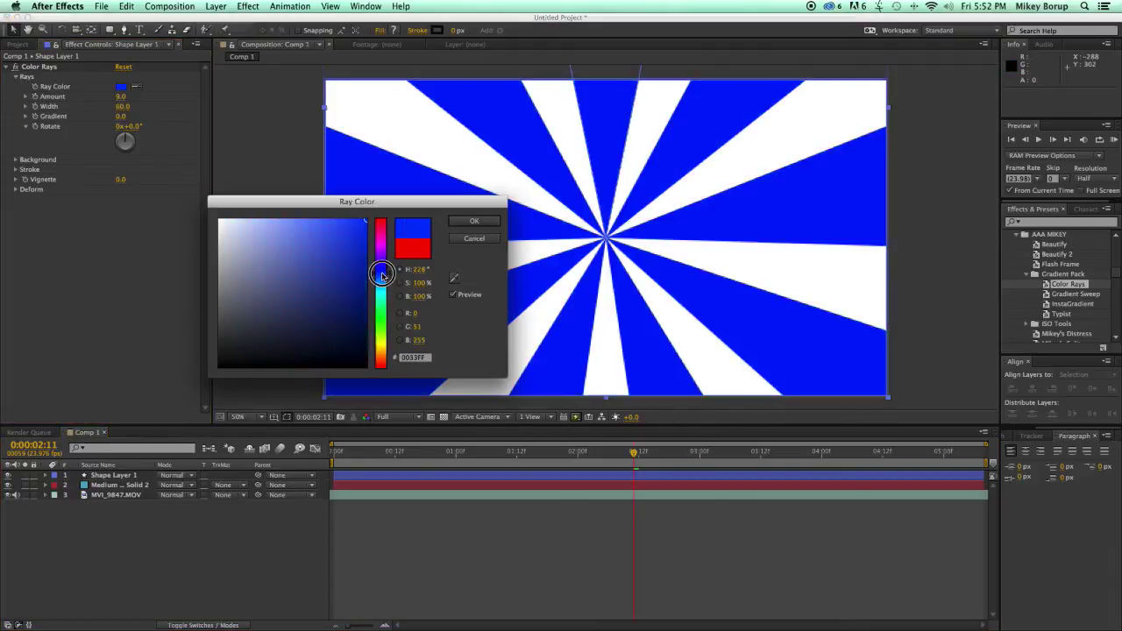
{"action": "left_click", "coordinate": [474, 221]}
{"action": "mouse_move", "coordinate": [122, 103]}
{"action": "left_mouse_down"}
{"action": "mouse_move", "coordinate": [166, 103]}
{"action": "mouse_move", "coordinate": [100, 93]}
{"action": "mouse_move", "coordinate": [156, 99]}
{"action": "mouse_move", "coordinate": [98, 108]}
{"action": "mouse_move", "coordinate": [140, 121]}
{"action": "mouse_move", "coordinate": [201, 114]}
{"action": "mouse_move", "coordinate": [236, 125]}
{"action": "mouse_move", "coordinate": [188, 114]}
{"action": "mouse_move", "coordinate": [240, 115]}
{"action": "mouse_move", "coordinate": [100, 113]}
{"action": "mouse_move", "coordinate": [267, 117]}
{"action": "mouse_move", "coordinate": [104, 107]}
{"action": "mouse_move", "coordinate": [145, 100]}
{"action": "mouse_move", "coordinate": [128, 121]}
{"action": "left_mouse_up"}
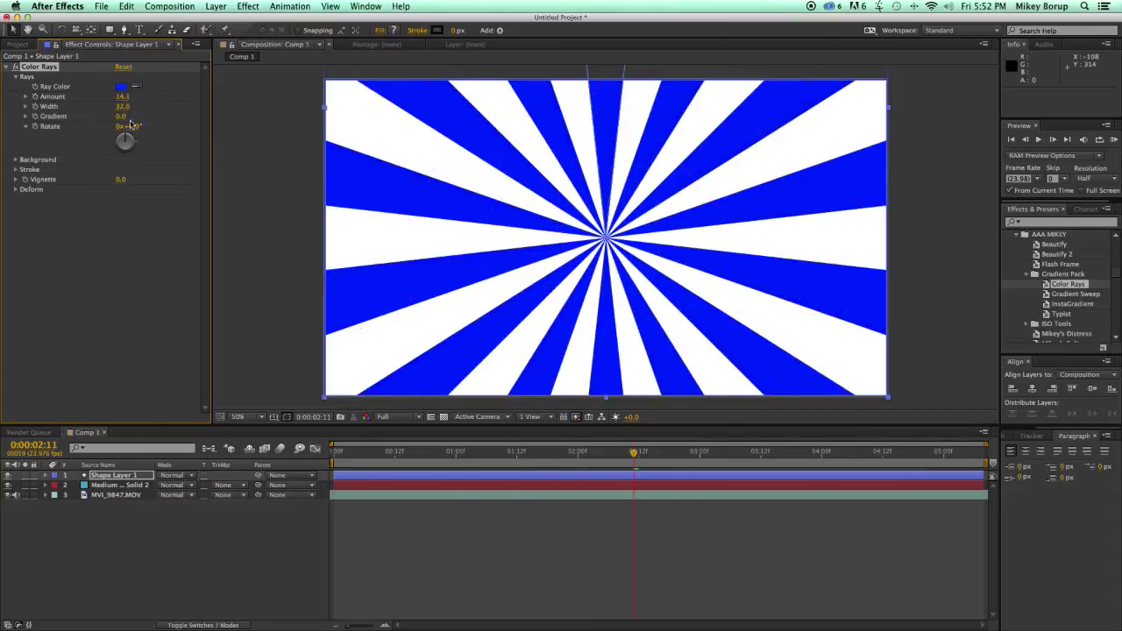
{"action": "left_click_drag", "start_coordinate": [132, 130], "coordinate": [170, 131]}
{"action": "key", "text": "super+z"}
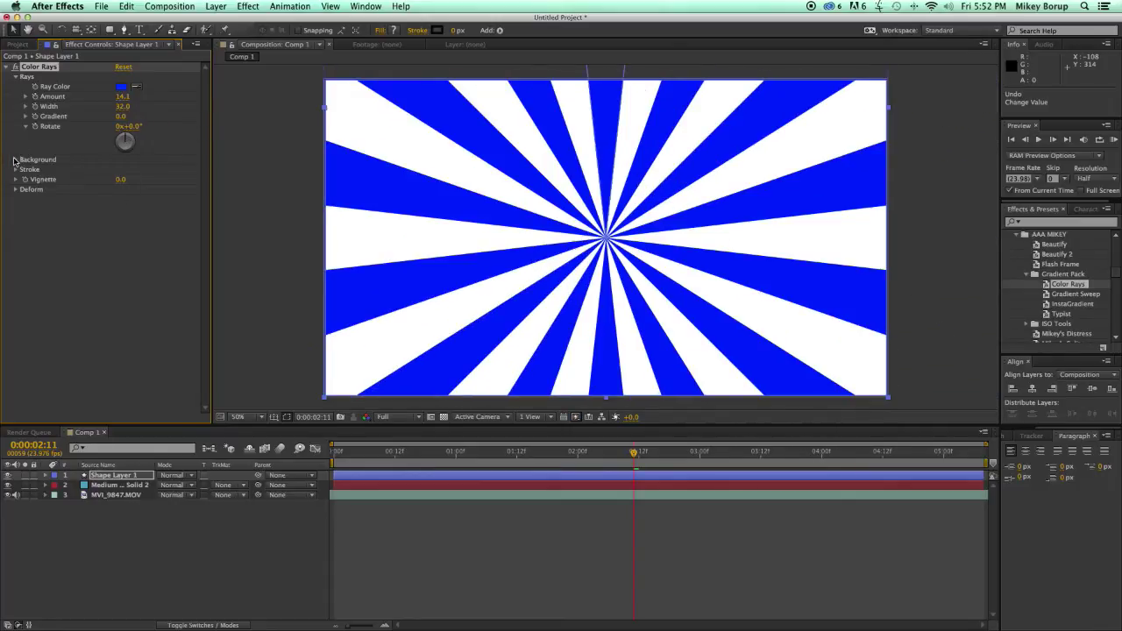
{"action": "left_click", "coordinate": [15, 160]}
{"action": "left_click", "coordinate": [121, 171]}
{"action": "left_click", "coordinate": [366, 220]}
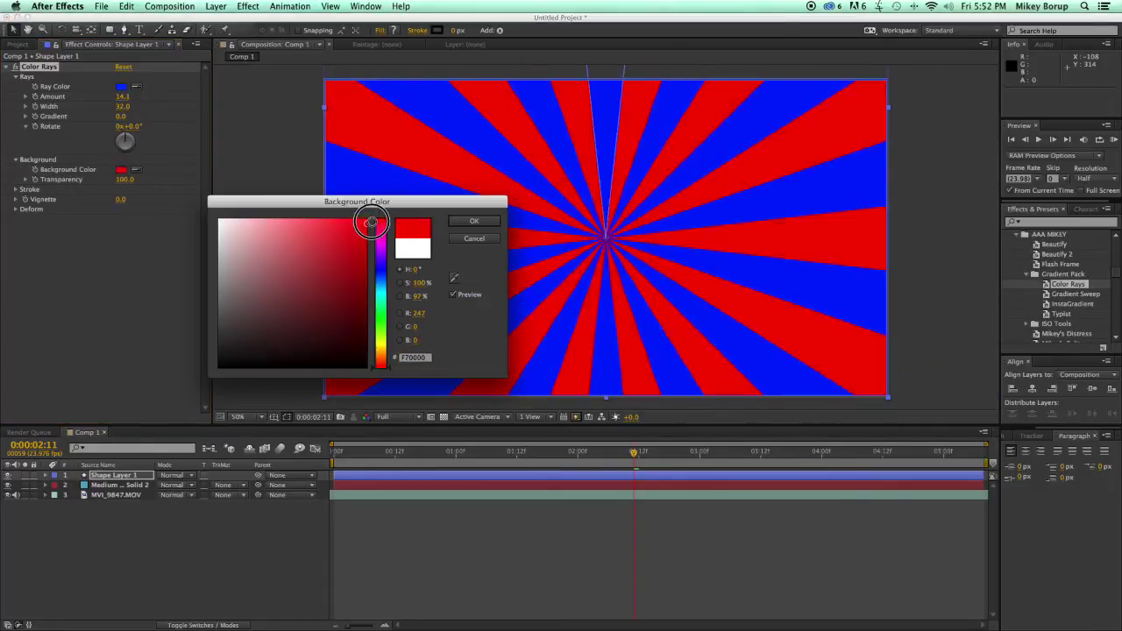
{"action": "left_click", "coordinate": [475, 222]}
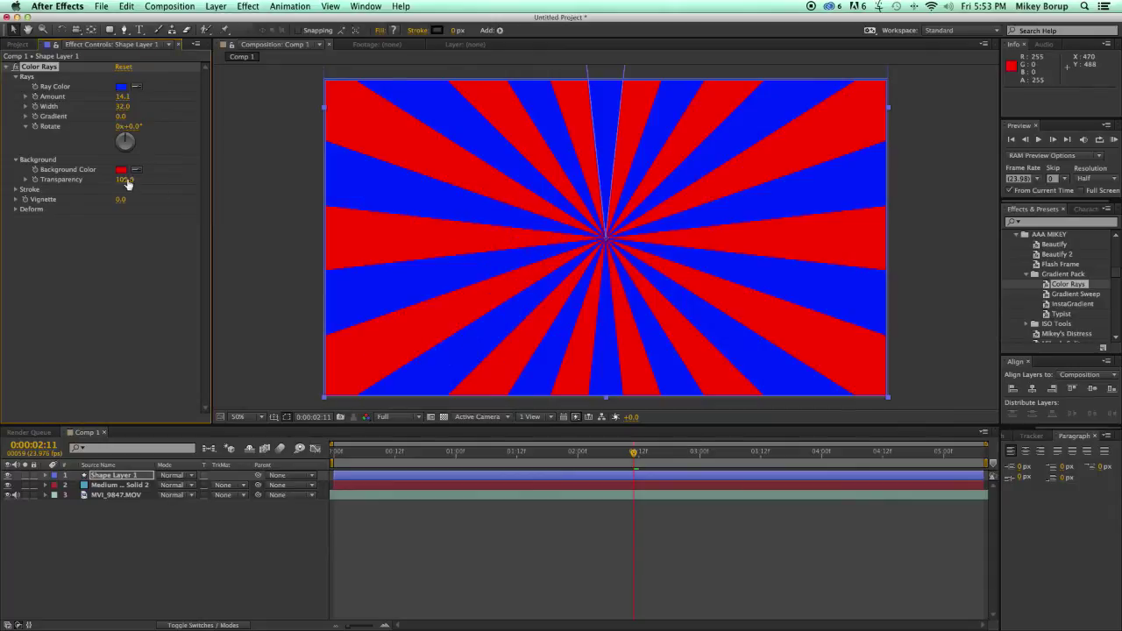
{"action": "left_click_drag", "start_coordinate": [127, 182], "coordinate": [150, 172]}
{"action": "left_click", "coordinate": [8, 485]}
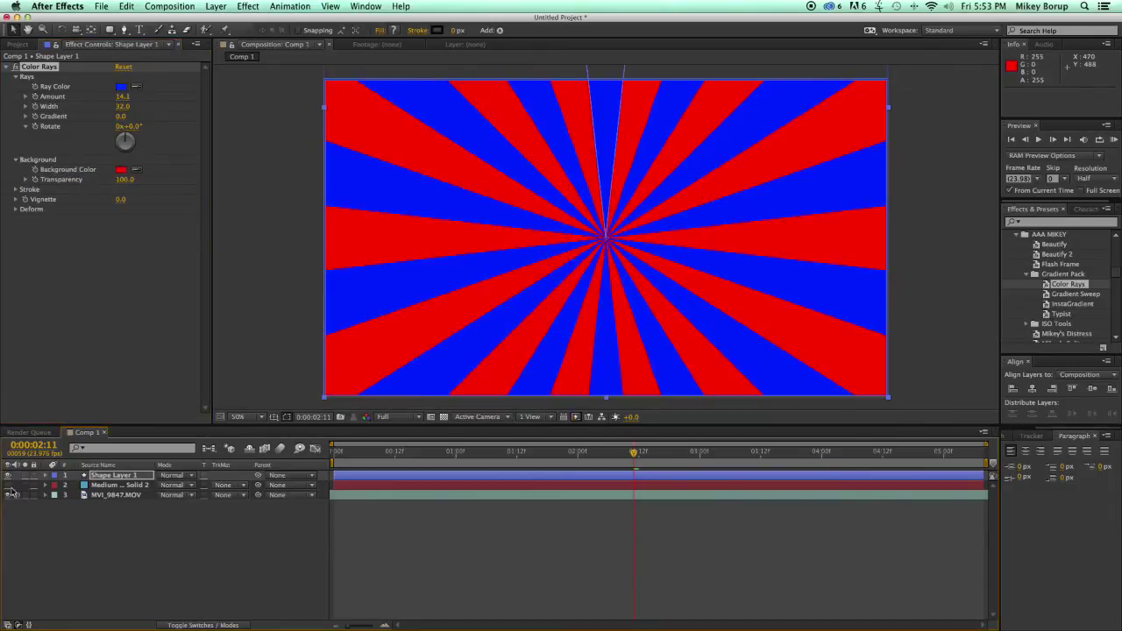
{"action": "mouse_move", "coordinate": [124, 181]}
{"action": "left_mouse_down"}
{"action": "mouse_move", "coordinate": [2, 176]}
{"action": "mouse_move", "coordinate": [129, 173]}
{"action": "left_mouse_up"}
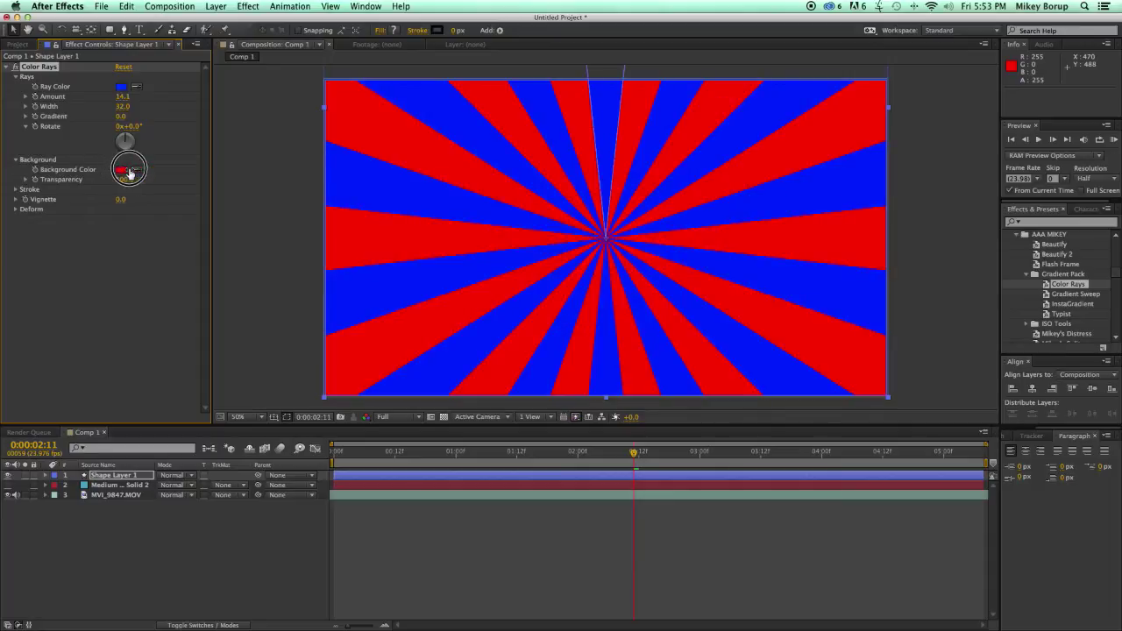
{"action": "left_click", "coordinate": [122, 169]}
{"action": "left_click", "coordinate": [219, 221]}
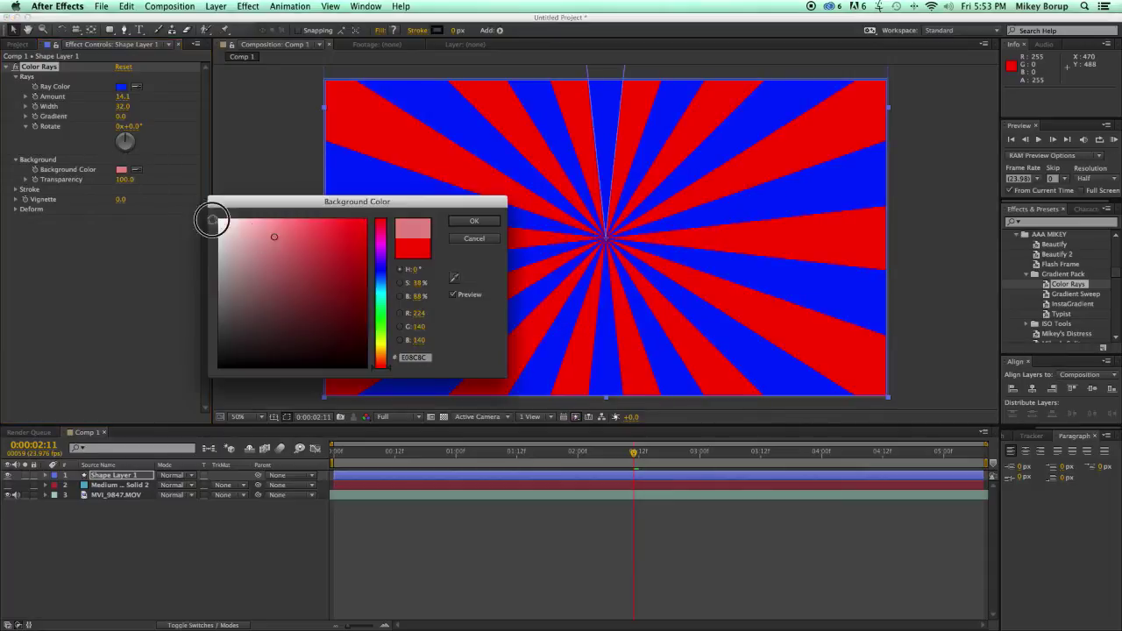
{"action": "left_click", "coordinate": [475, 222]}
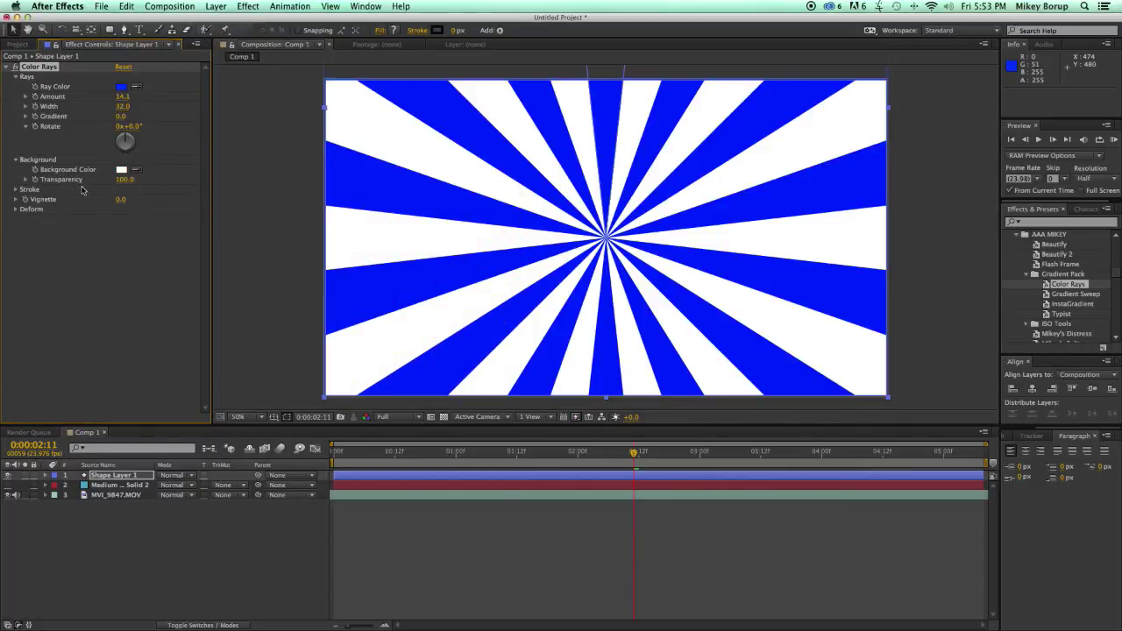
{"action": "left_click", "coordinate": [14, 189]}
- Outline the rays with red strokes of width 17
{"action": "left_click_drag", "start_coordinate": [116, 212], "coordinate": [129, 212]}
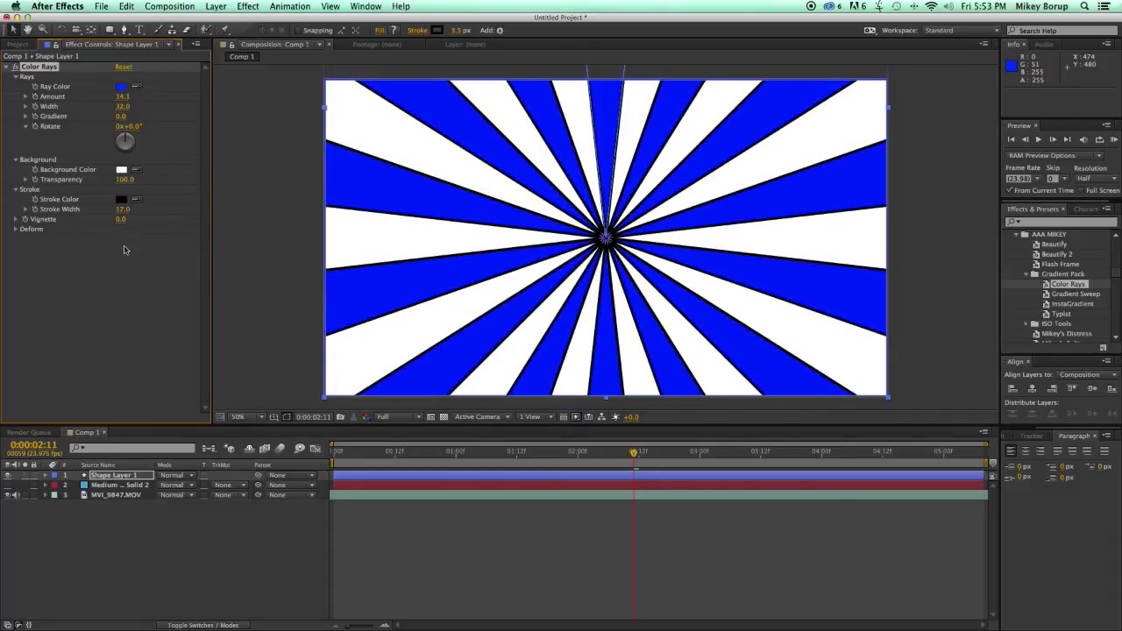
{"action": "left_click", "coordinate": [121, 199]}
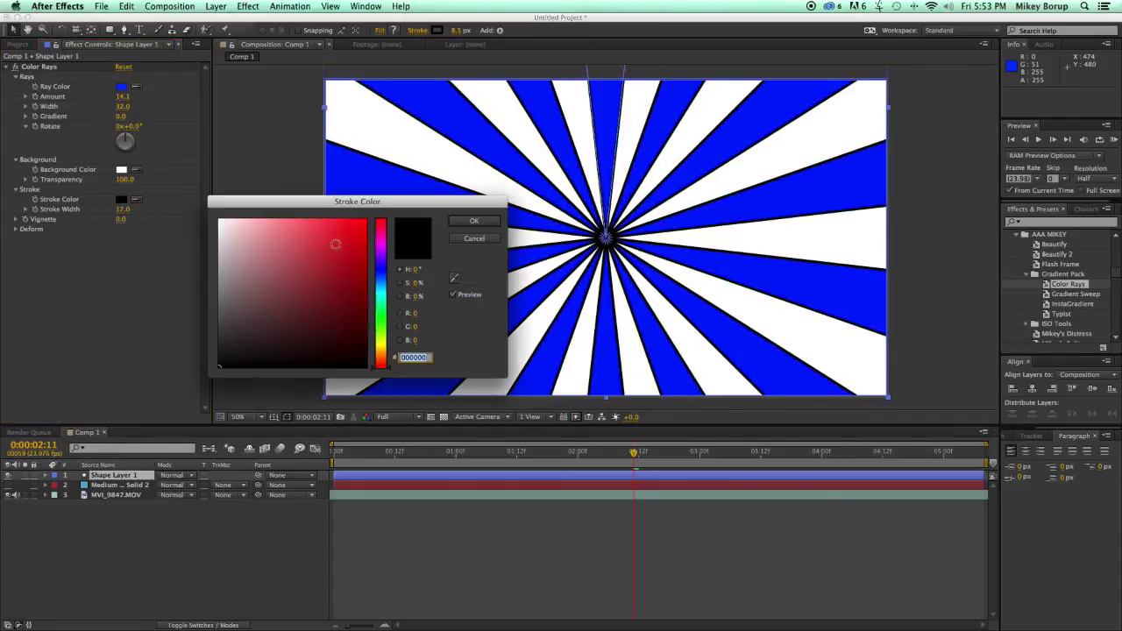
{"action": "left_click_drag", "start_coordinate": [337, 244], "coordinate": [386, 204]}
{"action": "left_click", "coordinate": [470, 221]}
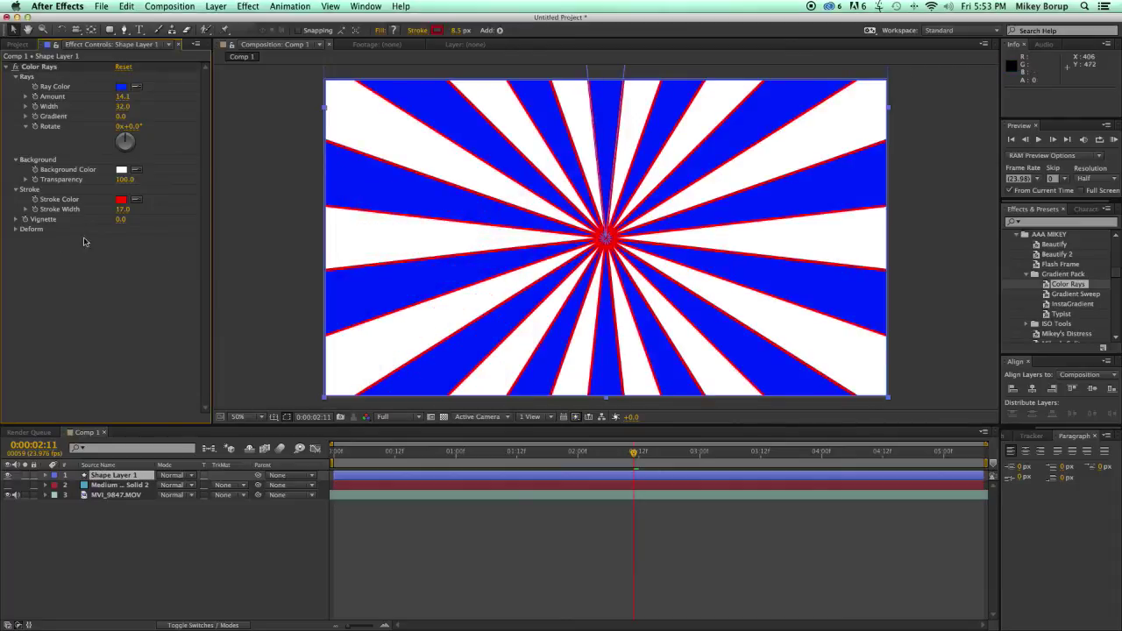
- Try a vignette, reset it to 0, then start twisting the rays in Deform
{"action": "left_click", "coordinate": [15, 220]}
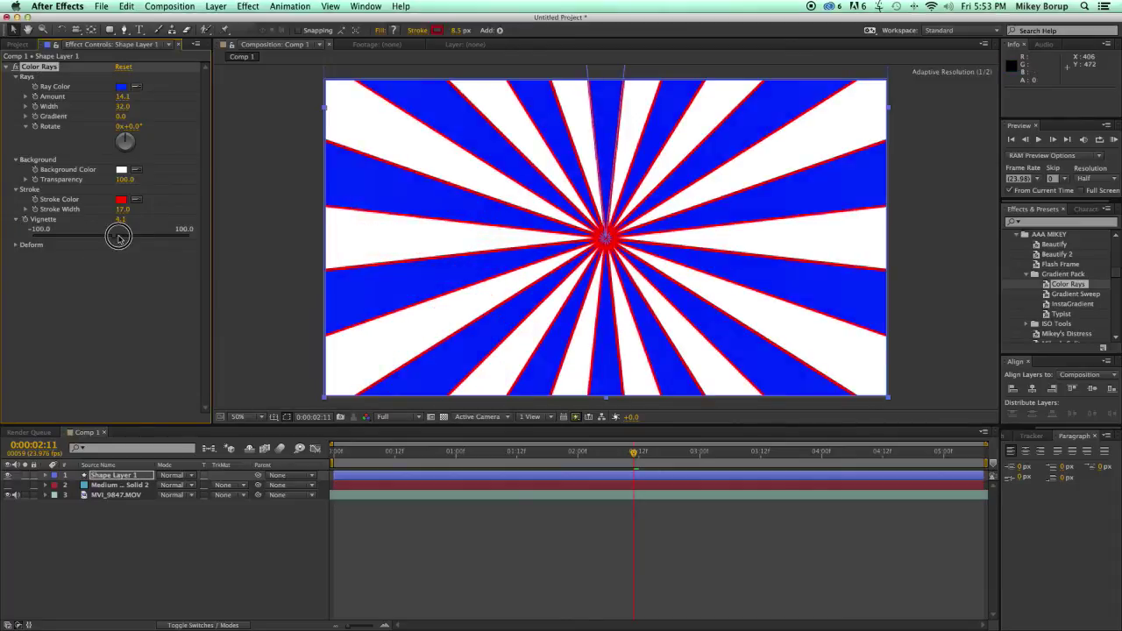
{"action": "left_click_drag", "start_coordinate": [115, 230], "coordinate": [96, 245]}
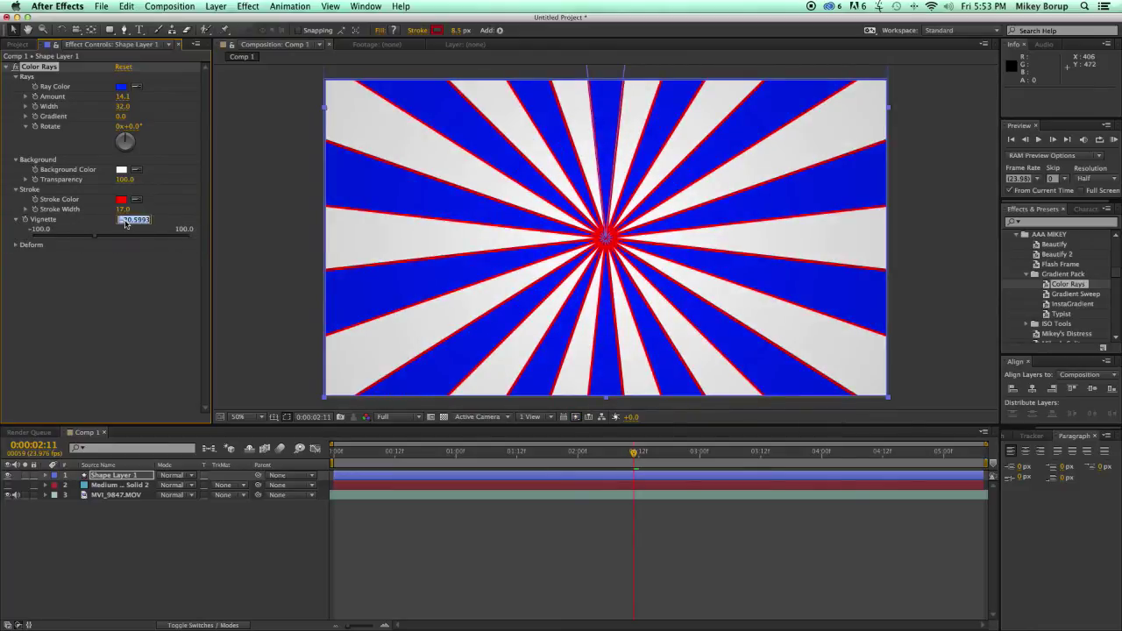
{"action": "type", "text": "0"}
{"action": "key", "text": "Return"}
{"action": "left_click", "coordinate": [17, 244]}
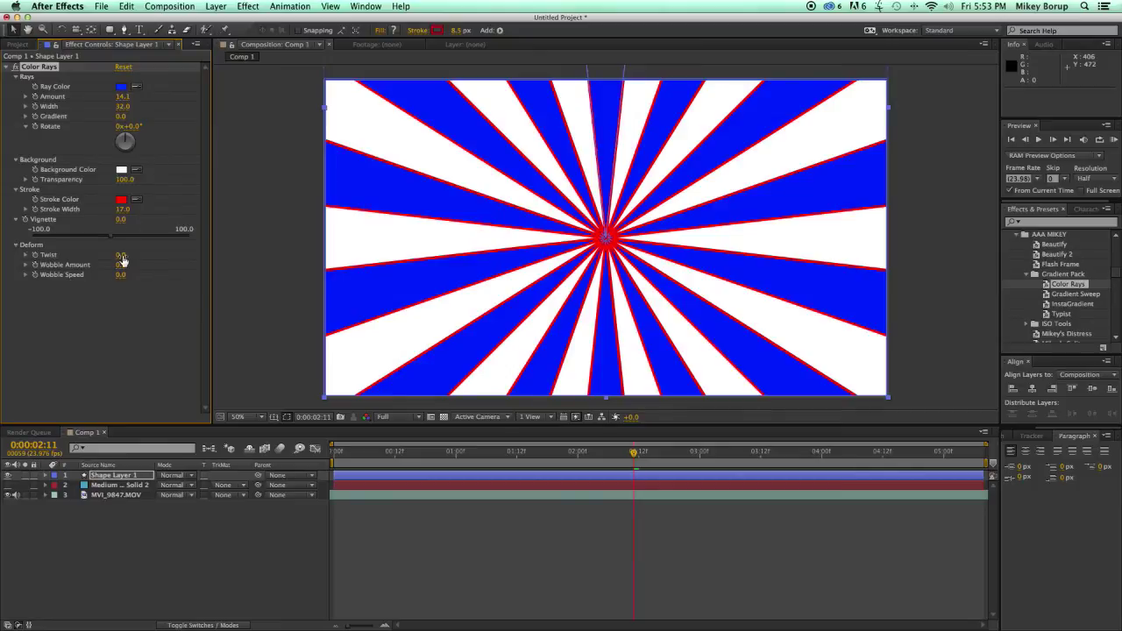
{"action": "left_click_drag", "start_coordinate": [122, 260], "coordinate": [131, 282]}
- Preview the rays swirling with Twist 100, Wobble Amount 16 and Wobble Speed 22
{"action": "key", "text": "space"}
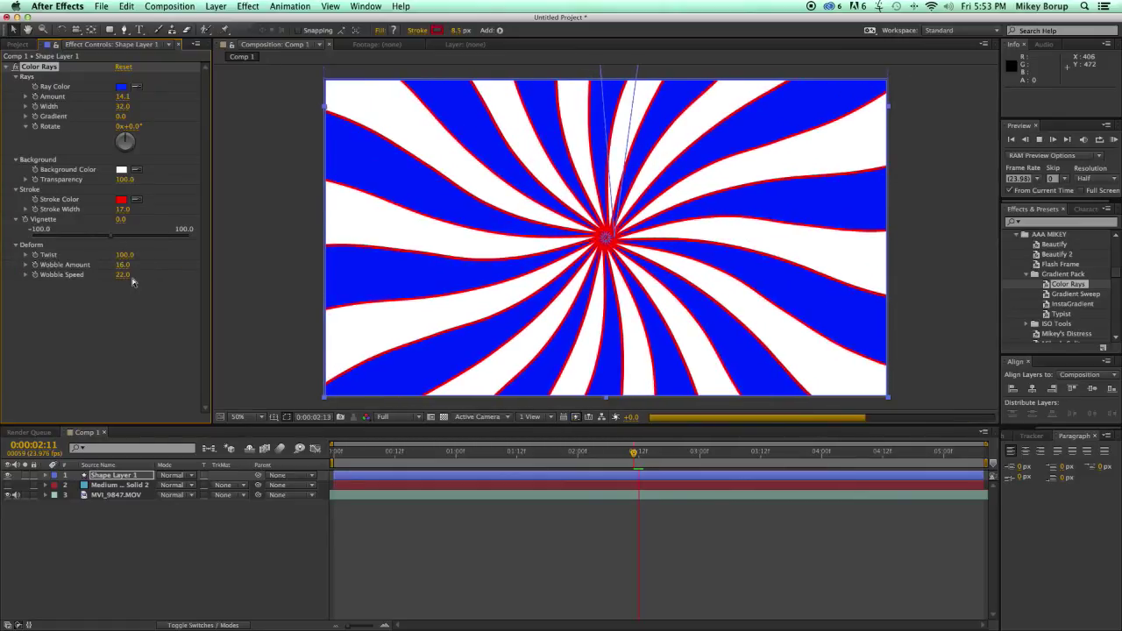